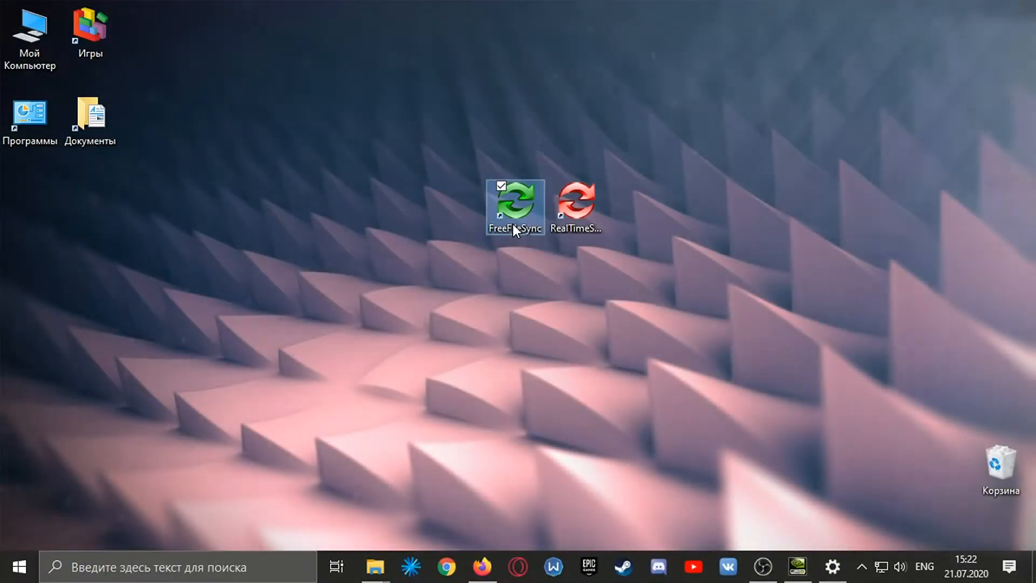
# Launch FreeFileSync from the Windows desktop and maximize its window.
pyautogui.doubleClick(513, 216)
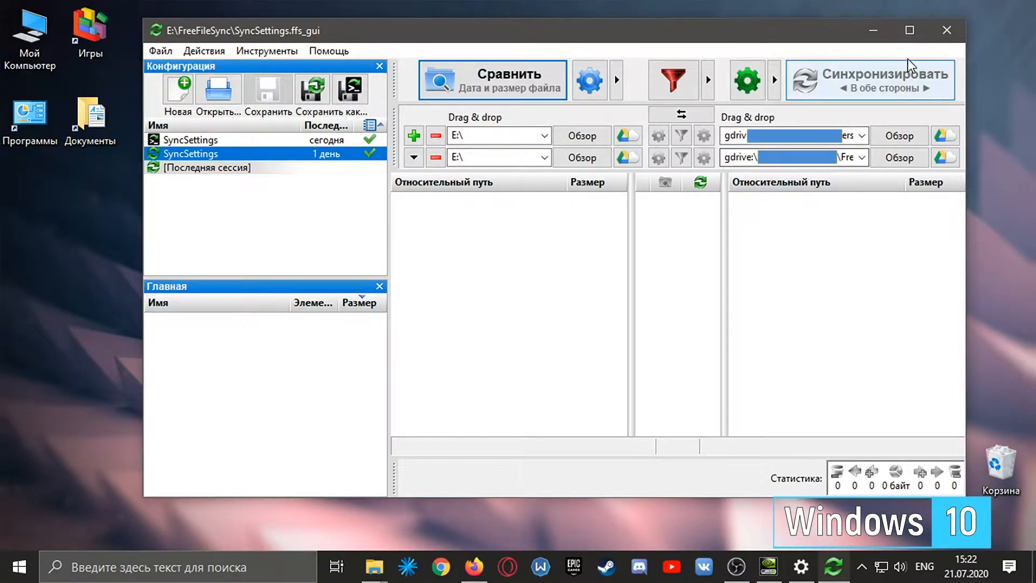
pyautogui.click(909, 30)
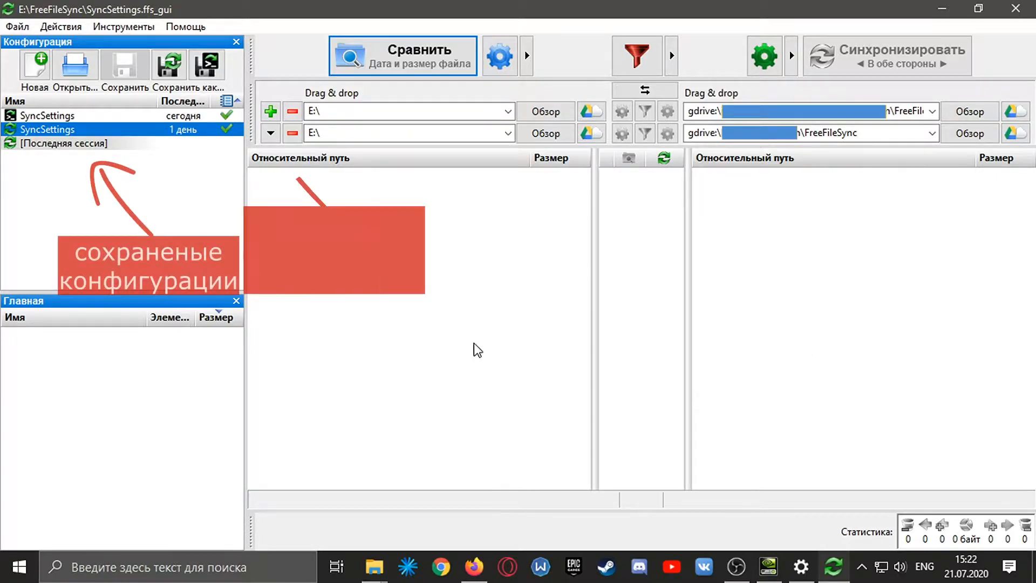
pyautogui.click(134, 117)
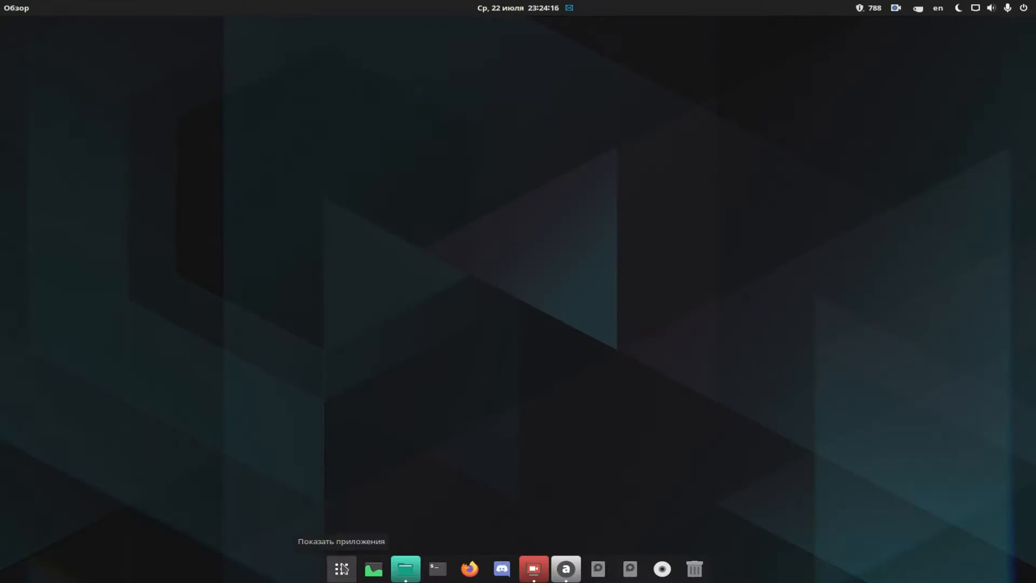
# On the Manjaro desktop, search the installed applications for "fr" and launch FreeFileSync.
pyautogui.click(342, 568)
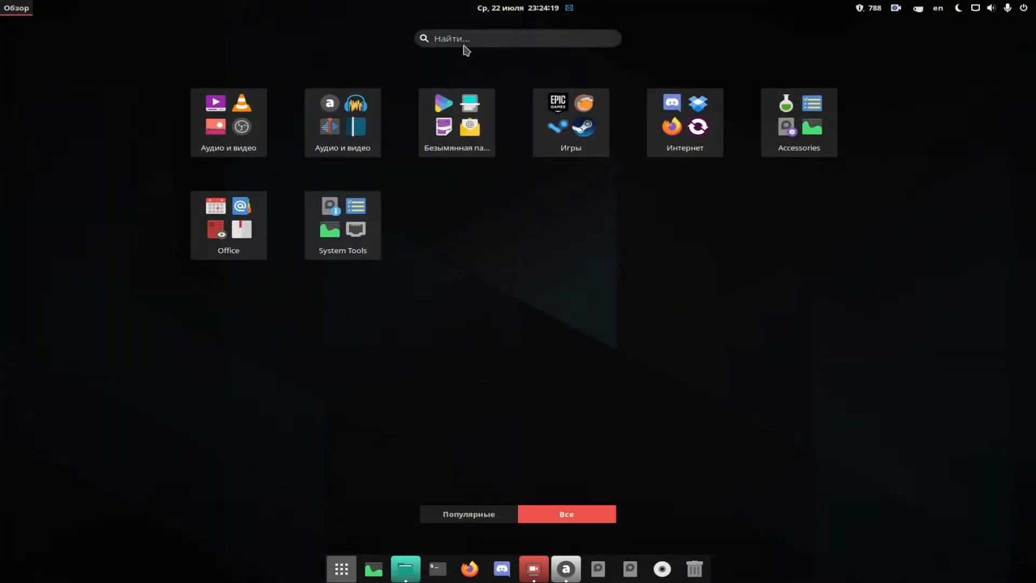
pyautogui.write('fr')
pyautogui.press('Return')
pyautogui.click(766, 143)
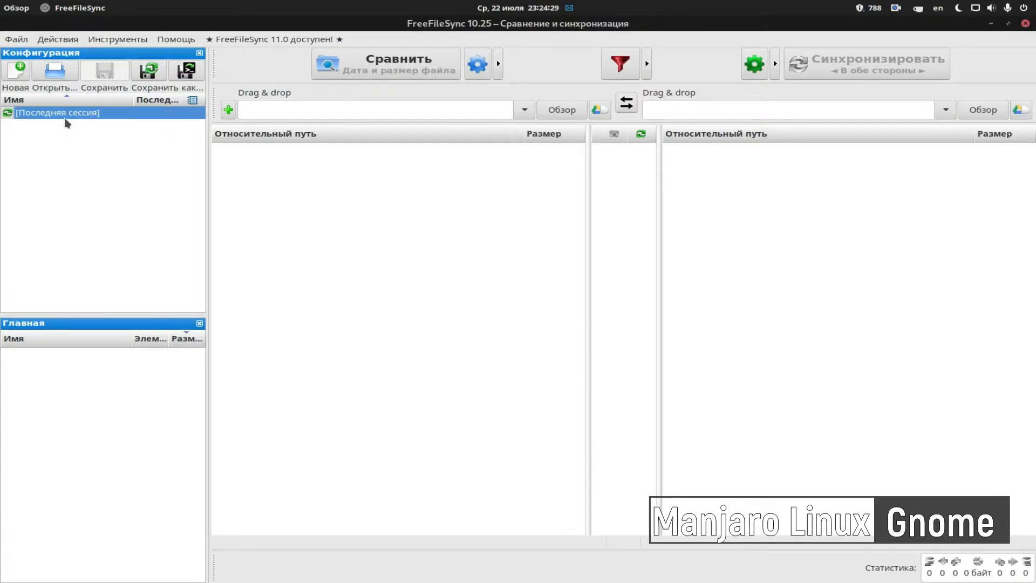
# Add two extra folder pairs and remove them again.
pyautogui.click(230, 110)
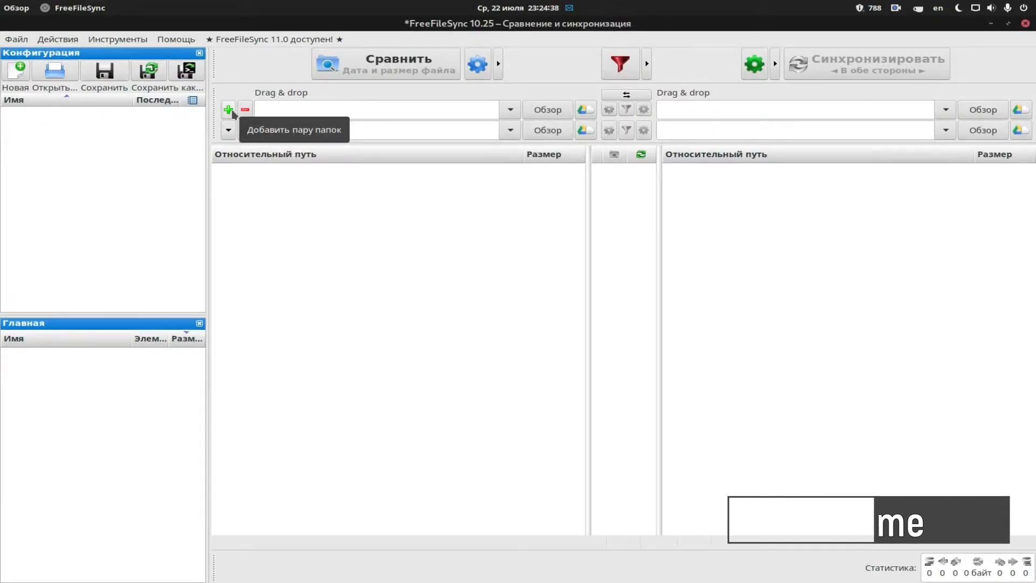
pyautogui.click(229, 110)
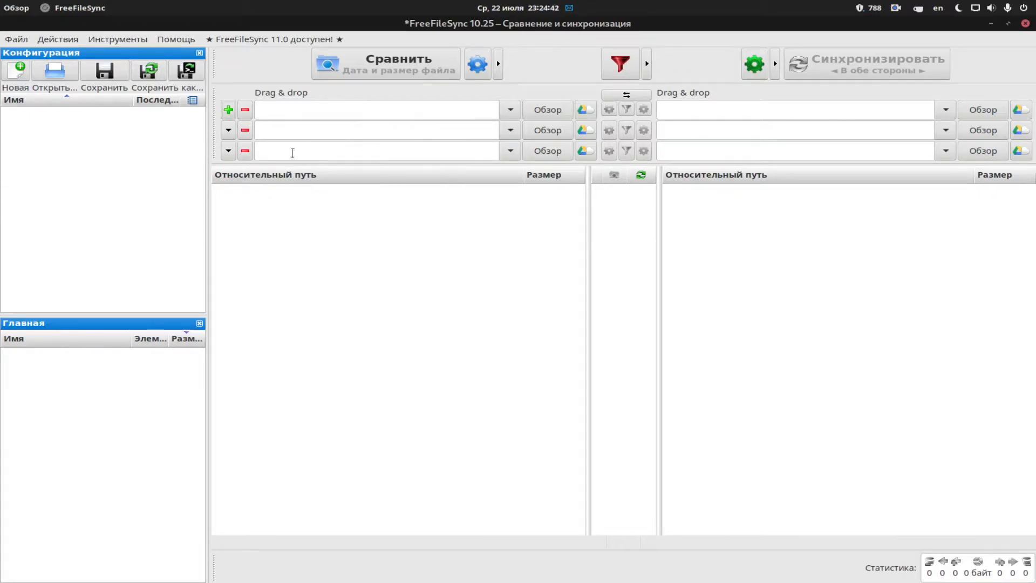
pyautogui.click(244, 132)
pyautogui.click(244, 131)
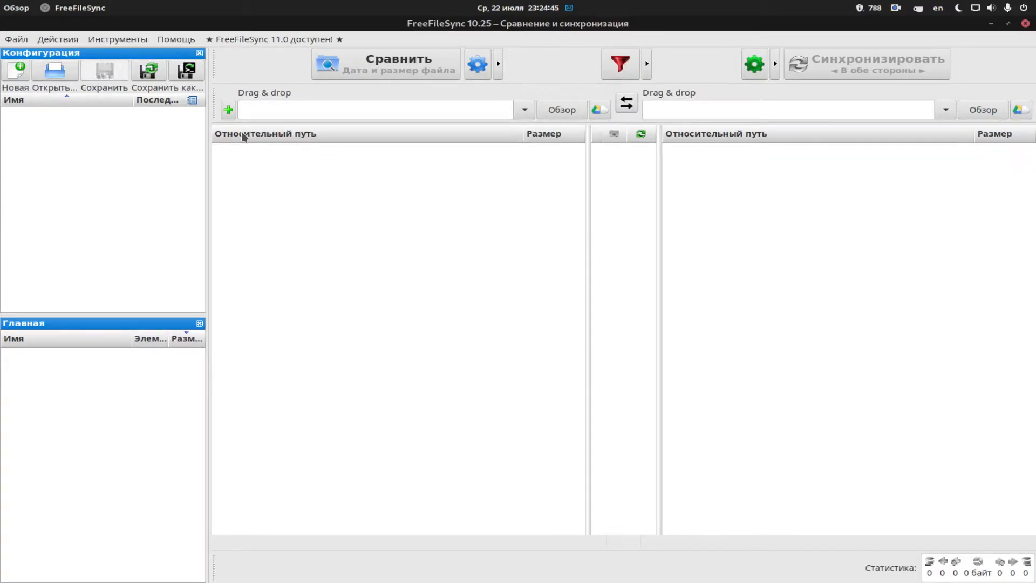
# Choose the recent local FreeFileSync folder inside Документы as the first folder of the pair.
pyautogui.click(564, 114)
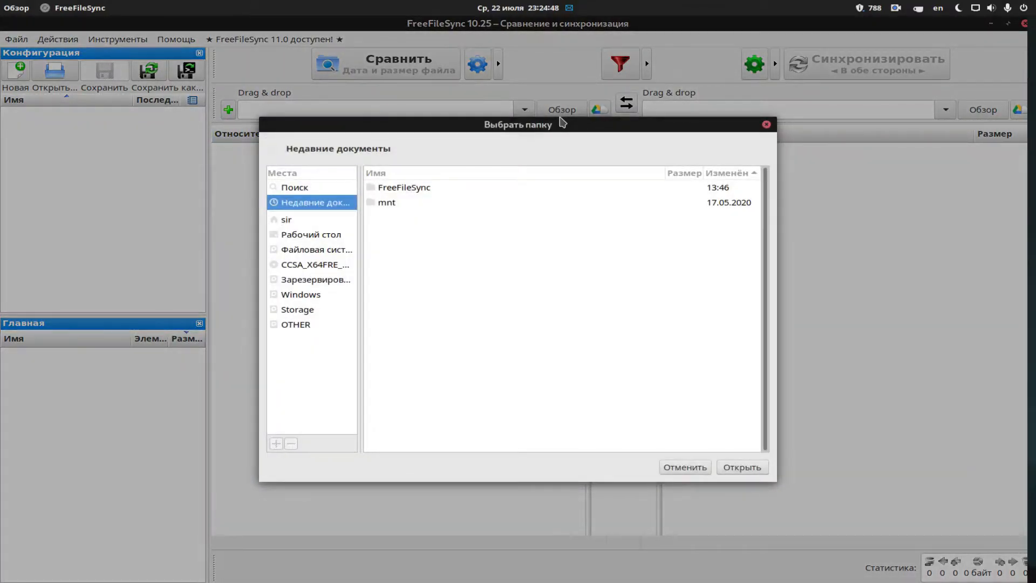
pyautogui.click(396, 189)
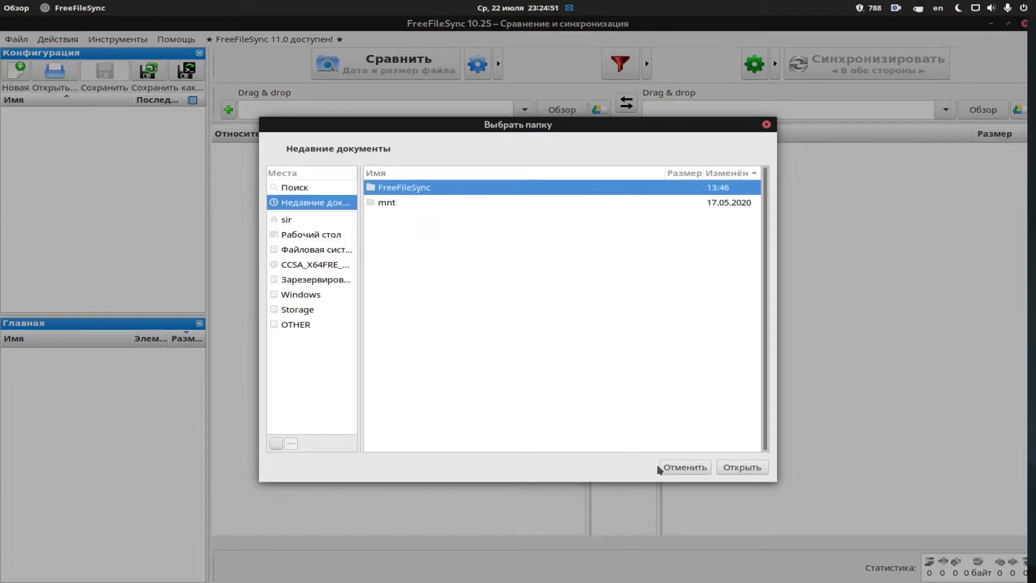
pyautogui.click(739, 471)
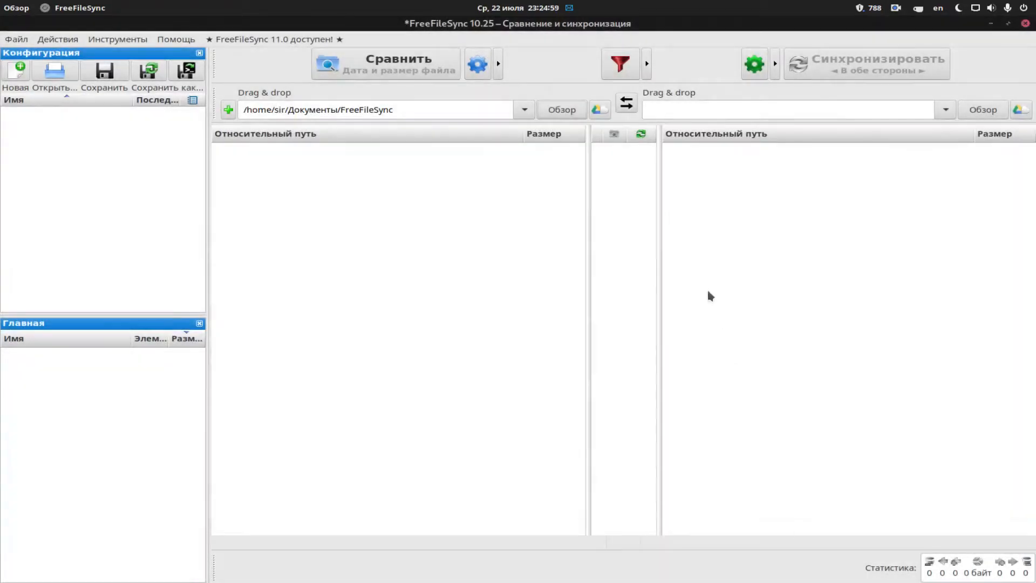
# Set the second folder of the pair to /FreeFileSync on My Drive of the connected Google Drive account.
pyautogui.click(979, 111)
pyautogui.click(766, 121)
pyautogui.click(1020, 109)
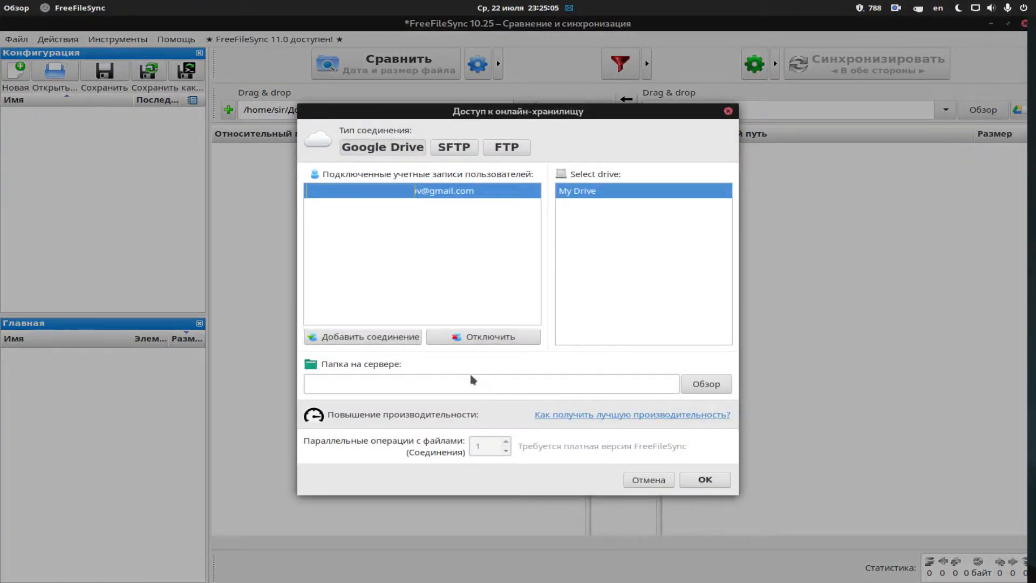
pyautogui.click(716, 387)
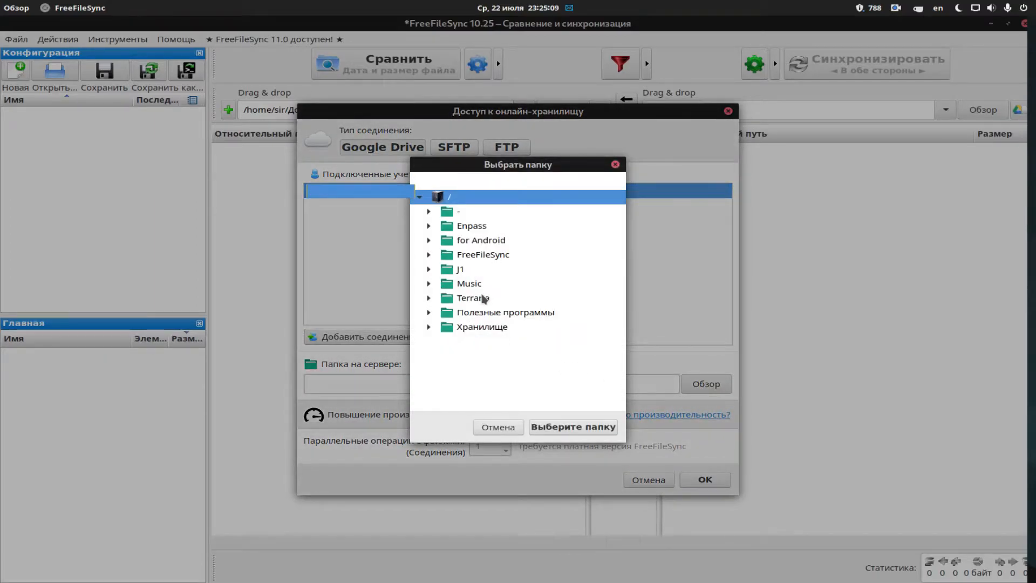
pyautogui.click(484, 255)
pyautogui.click(573, 426)
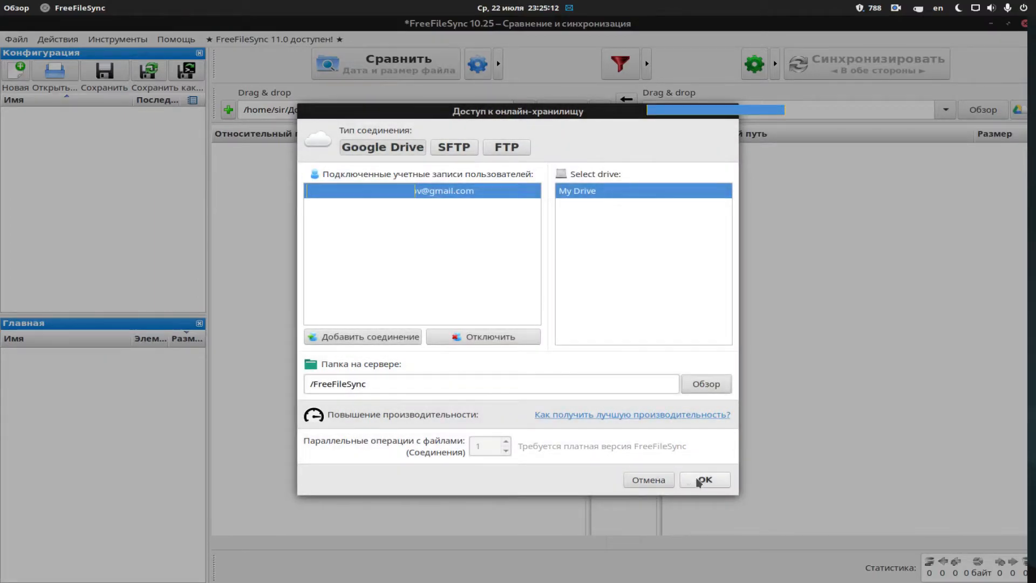
pyautogui.click(705, 479)
# Save the configuration as SyncSettings.ffs_gui in the Документы folder.
pyautogui.click(105, 71)
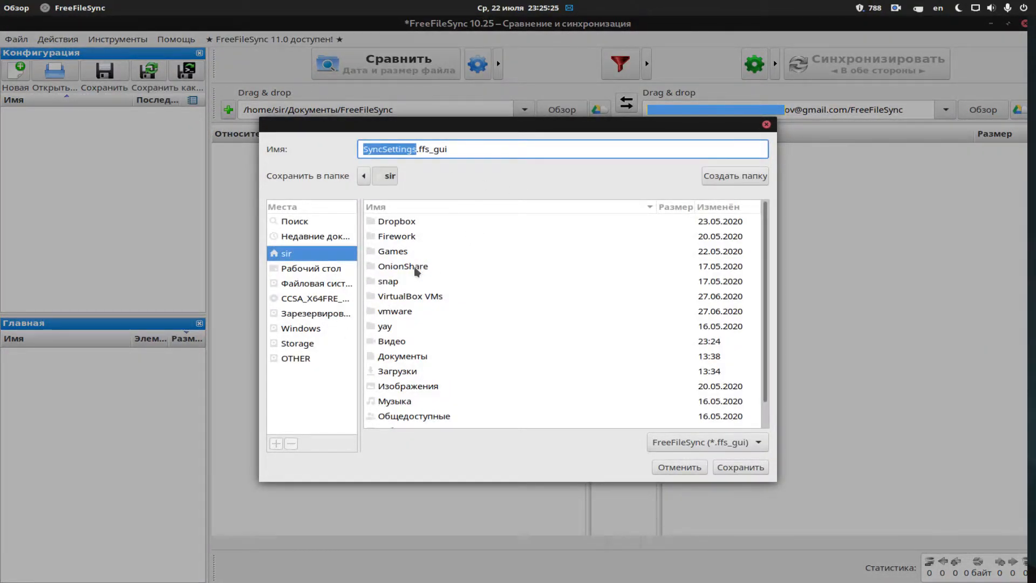
pyautogui.scroll(-1, 398, 305)
pyautogui.click(406, 331)
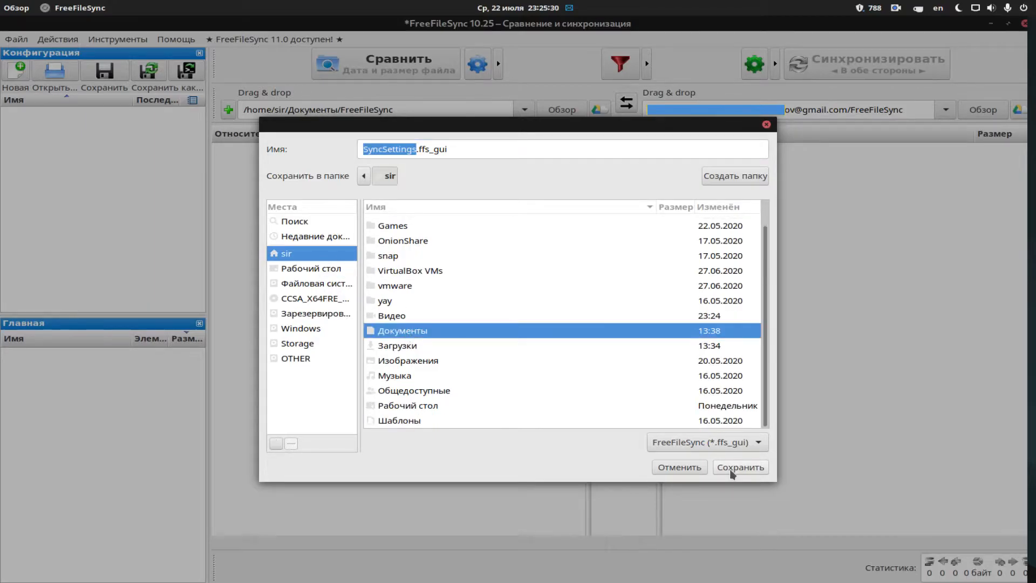
pyautogui.click(732, 473)
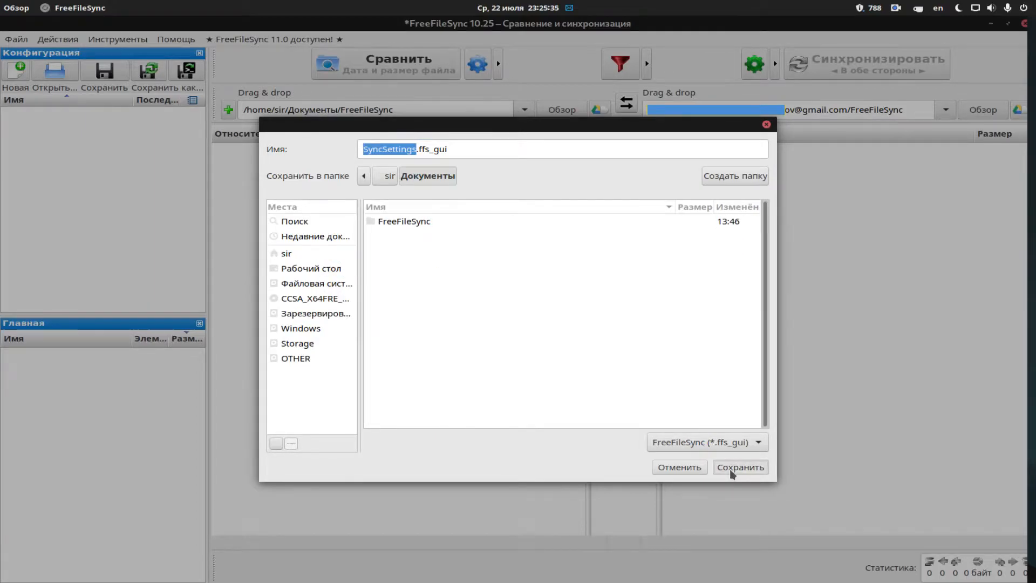
pyautogui.click(732, 473)
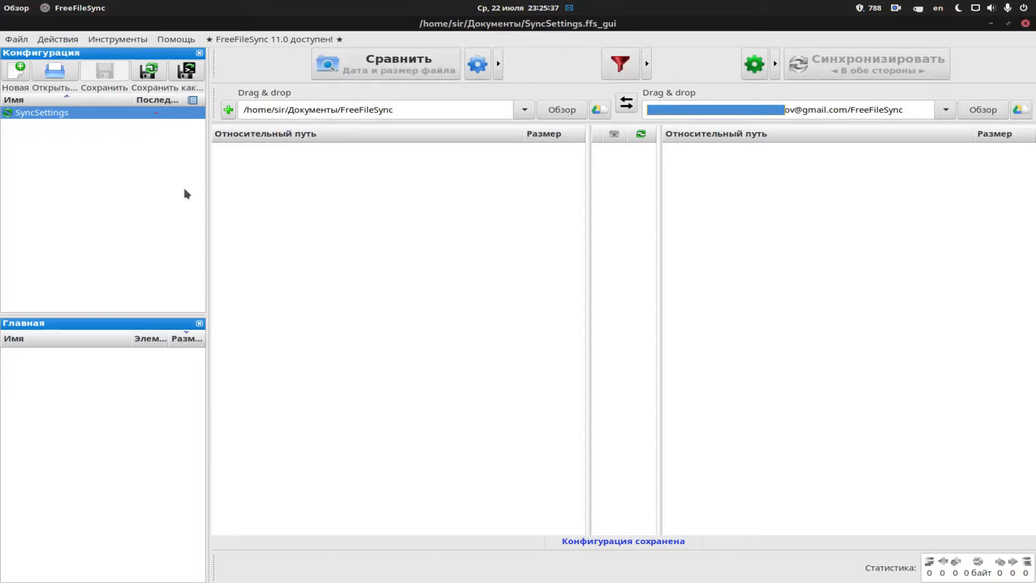
# Save a batch job as SyncSettings.ffs_batch in Документы, set to run minimized and close automatically, with no completion action.
pyautogui.click(187, 72)
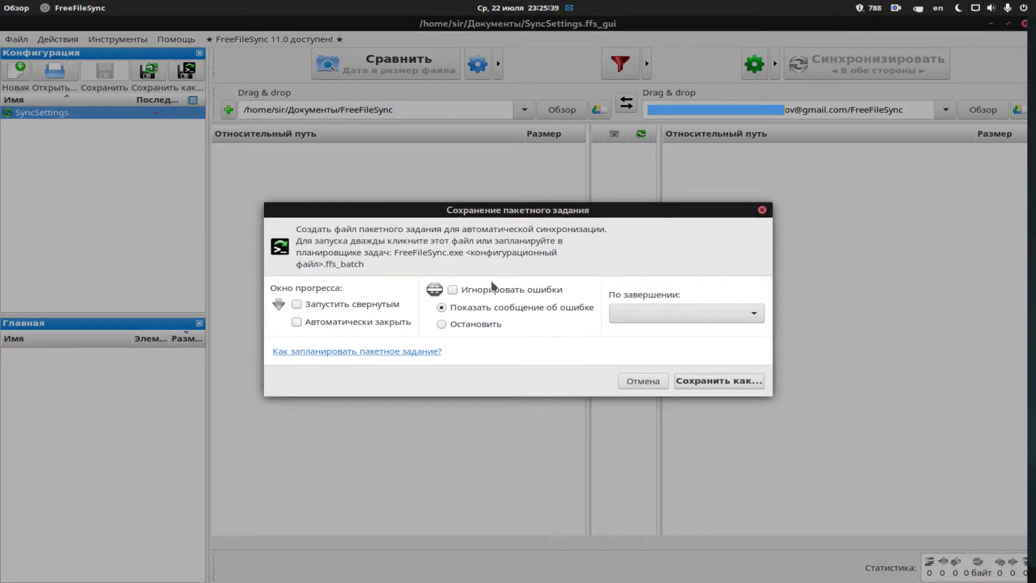
pyautogui.click(364, 309)
pyautogui.click(335, 321)
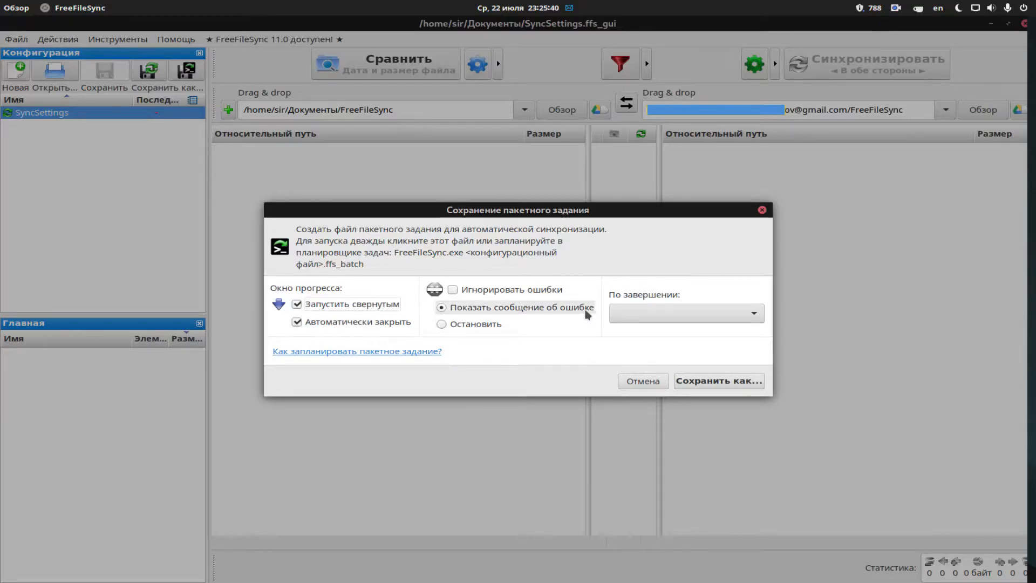
pyautogui.click(650, 320)
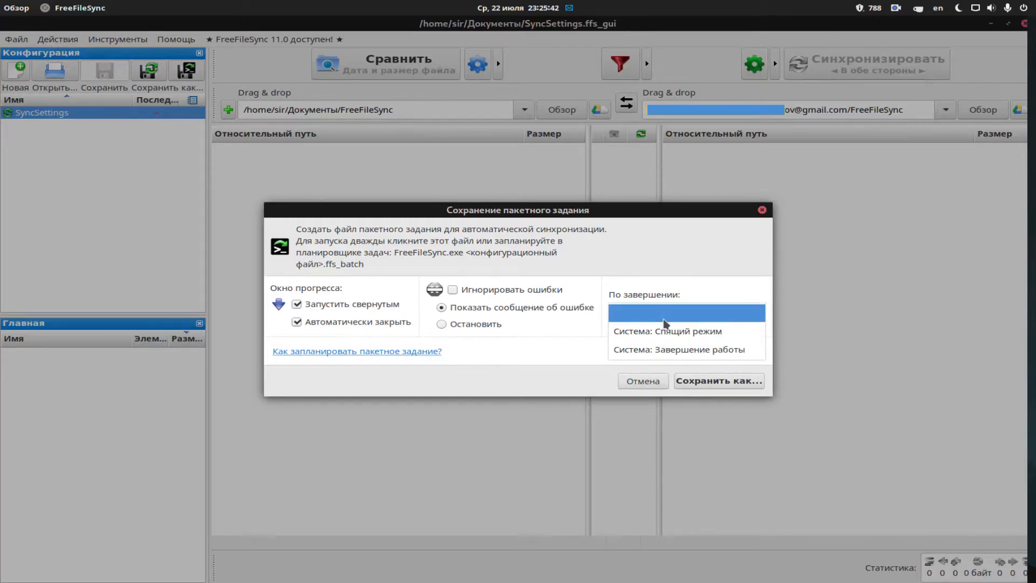
pyautogui.click(667, 318)
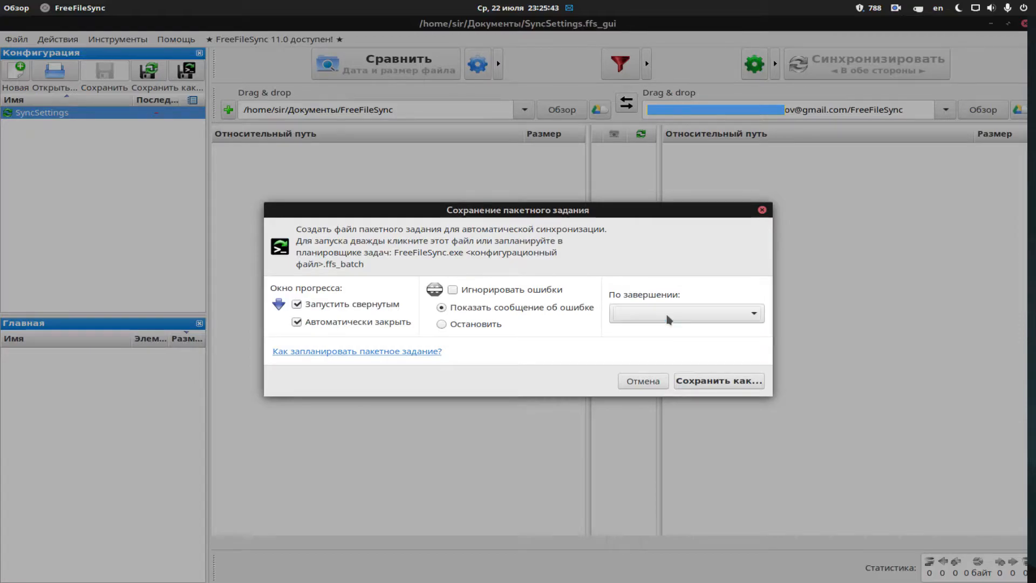
pyautogui.click(735, 381)
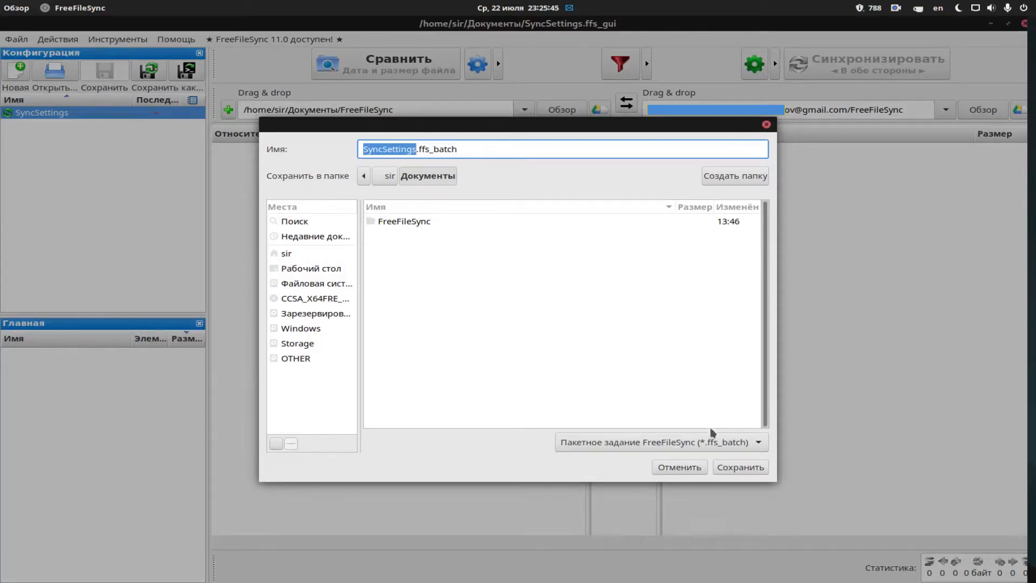
pyautogui.click(739, 468)
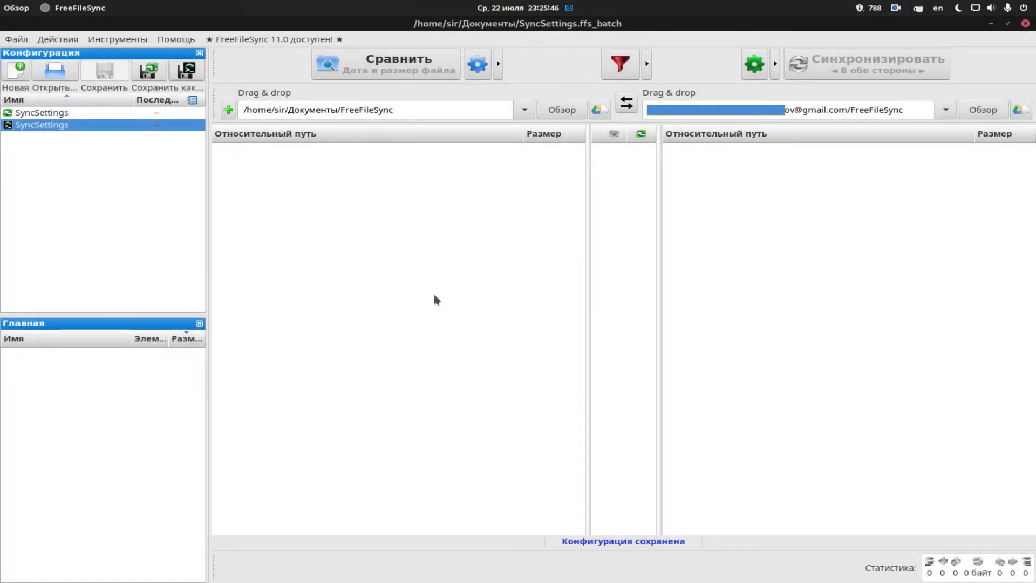
# Compare the two folders and review the comparison, filter and synchronization settings without changing them.
pyautogui.click(392, 68)
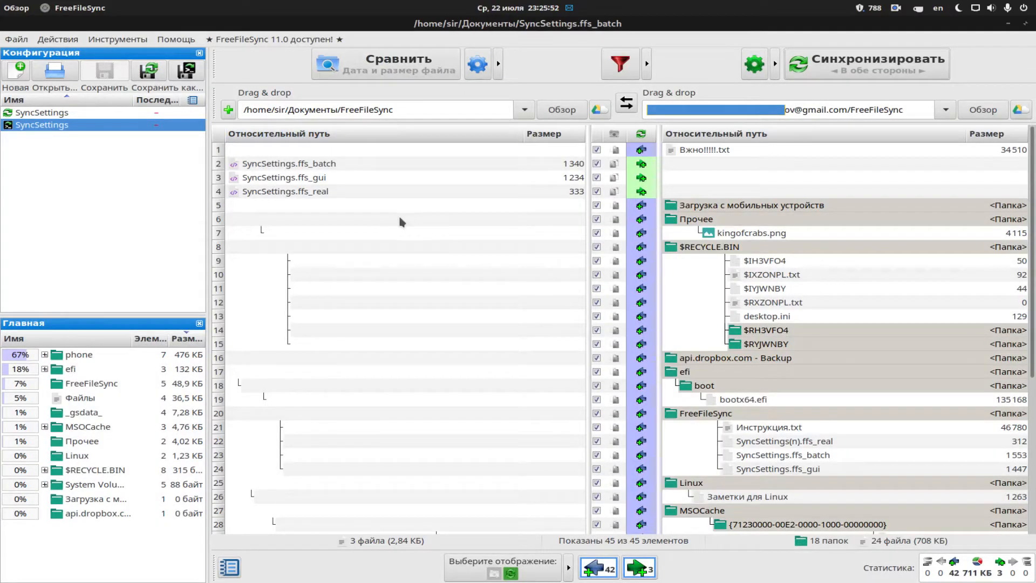
pyautogui.click(478, 64)
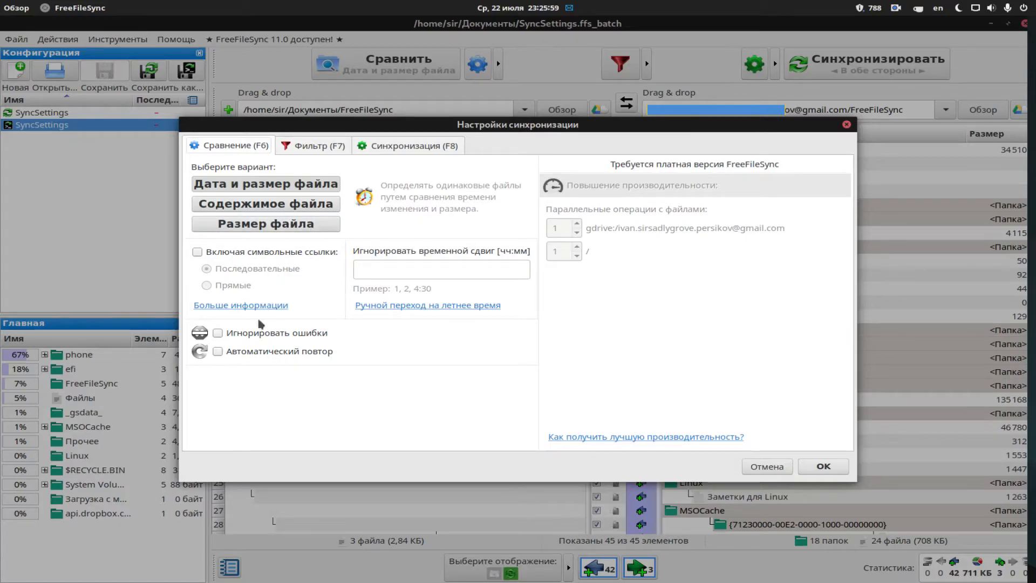
pyautogui.click(309, 151)
pyautogui.click(395, 147)
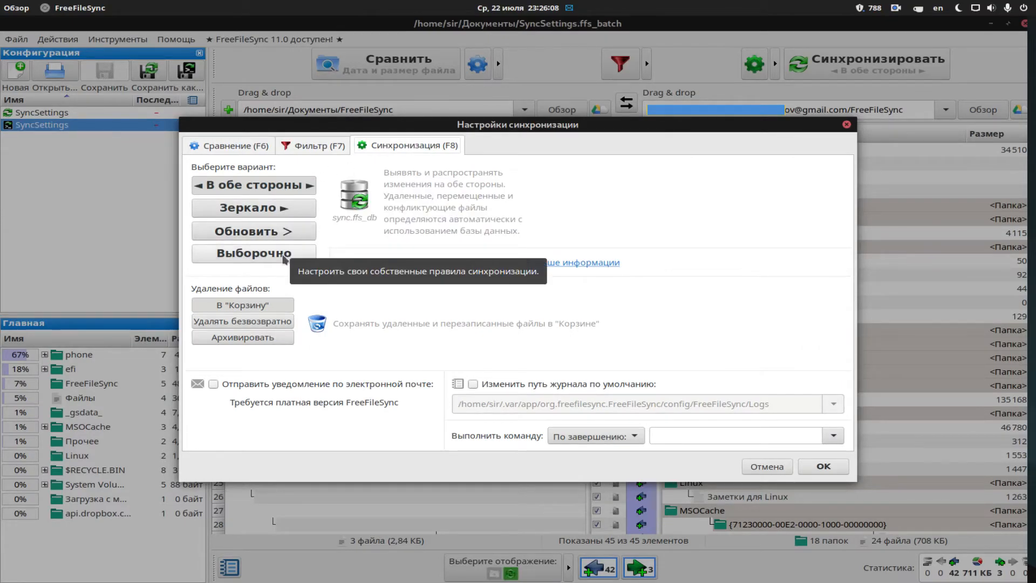
pyautogui.click(846, 125)
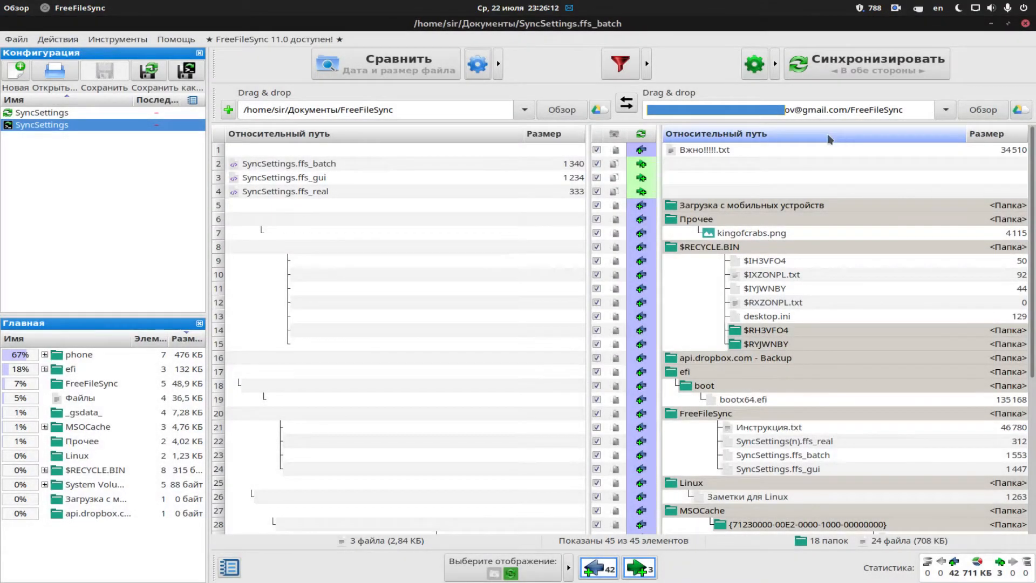
# Synchronize the folders in both directions, ignoring the warning about differing folders, and close the finished progress window.
pyautogui.click(876, 65)
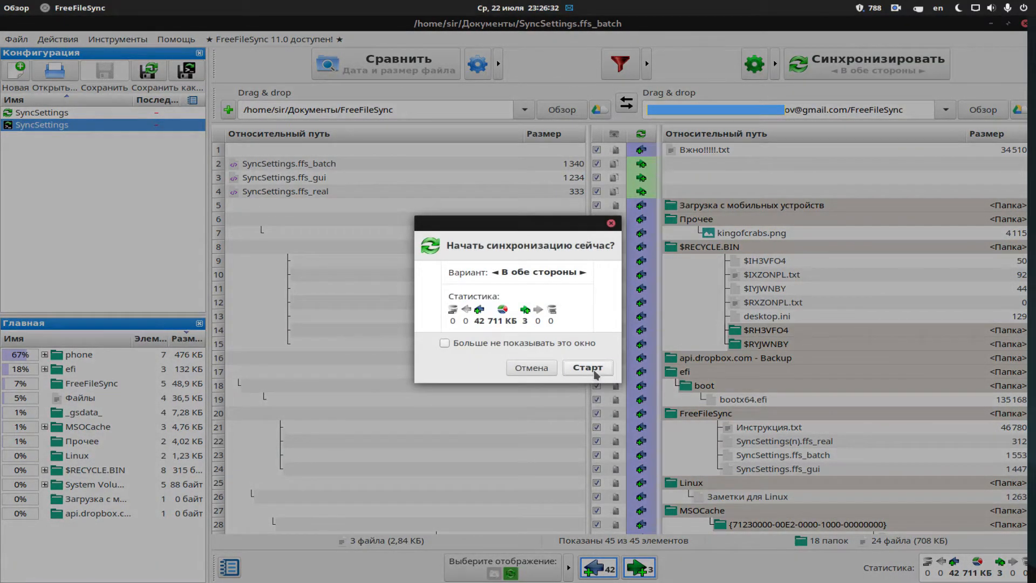
pyautogui.click(588, 367)
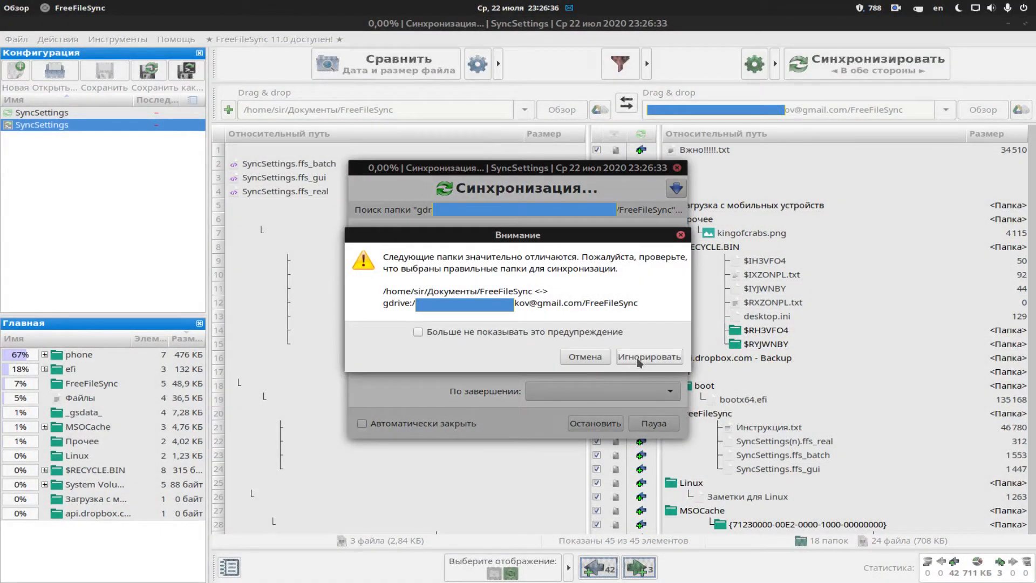
pyautogui.click(638, 361)
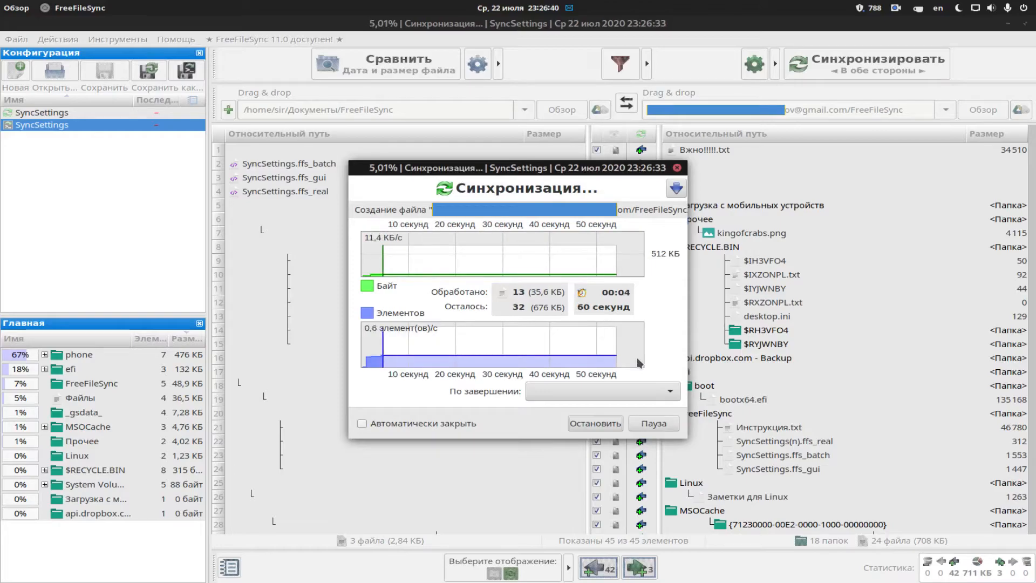
pyautogui.click(638, 389)
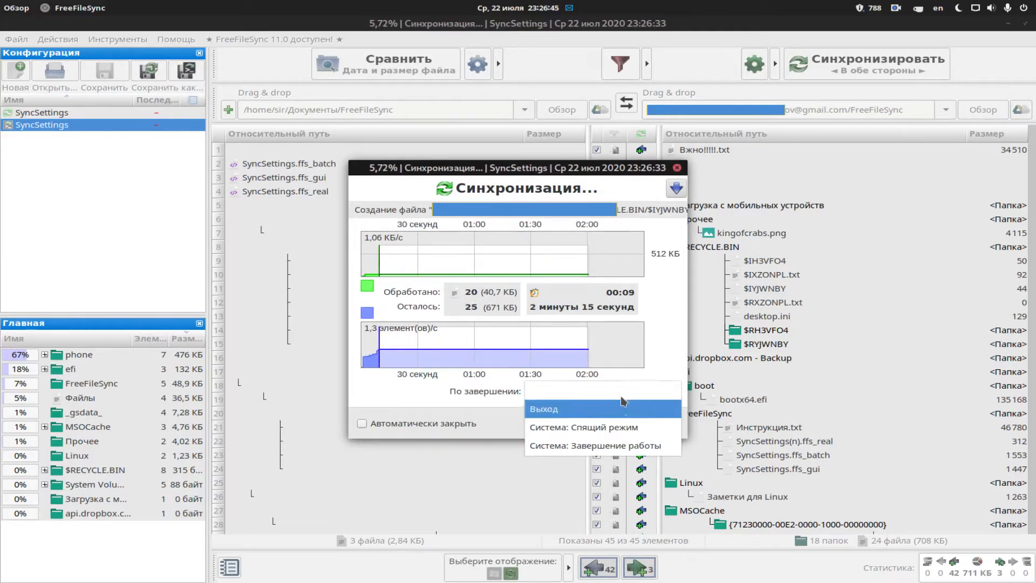
pyautogui.click(639, 388)
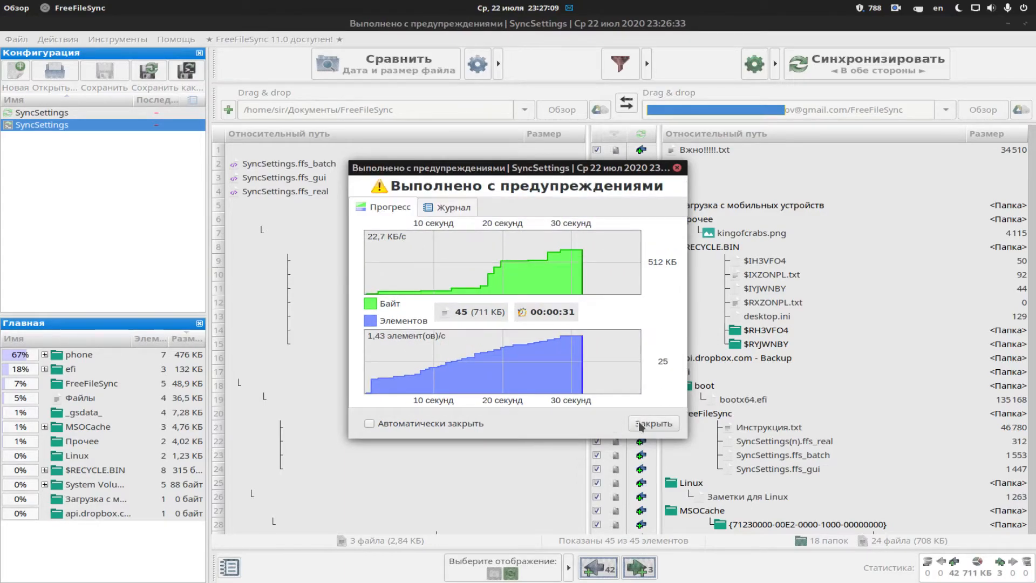
pyautogui.click(640, 425)
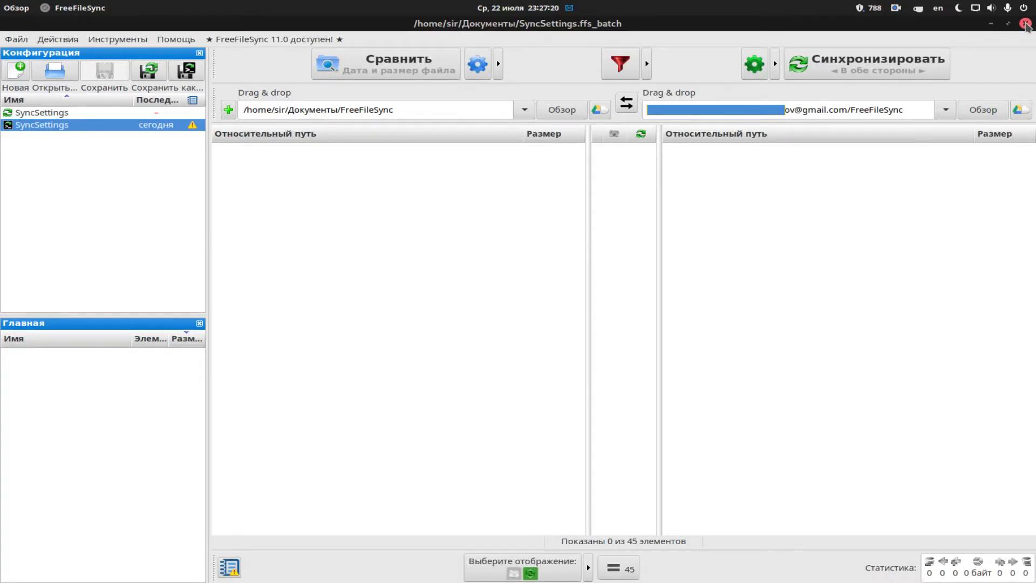
# Minimize FreeFileSync, search the installed applications for "re" and launch RealTimeSync.
pyautogui.click(990, 24)
pyautogui.click(325, 568)
pyautogui.click(472, 41)
pyautogui.write('re')
pyautogui.click(420, 95)
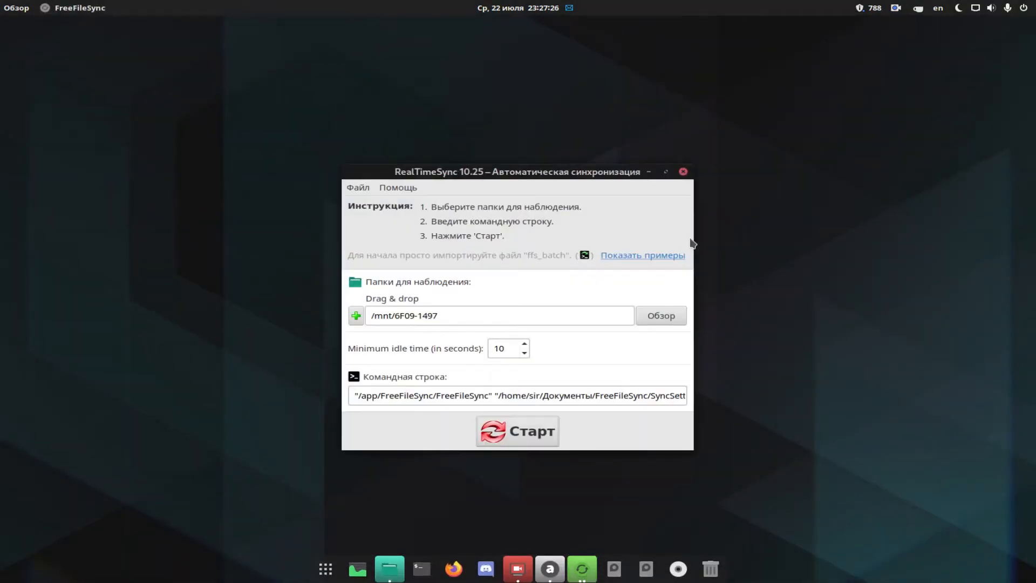
# Load the saved batch job SyncSettings.ffs_batch from the Документы folder into RealTimeSync.
pyautogui.click(351, 189)
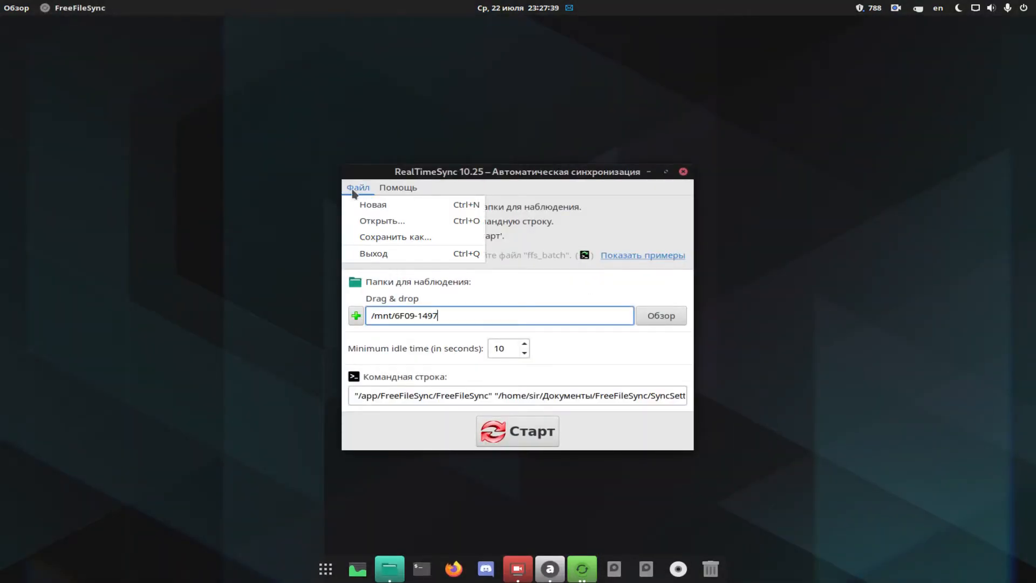
pyautogui.click(423, 222)
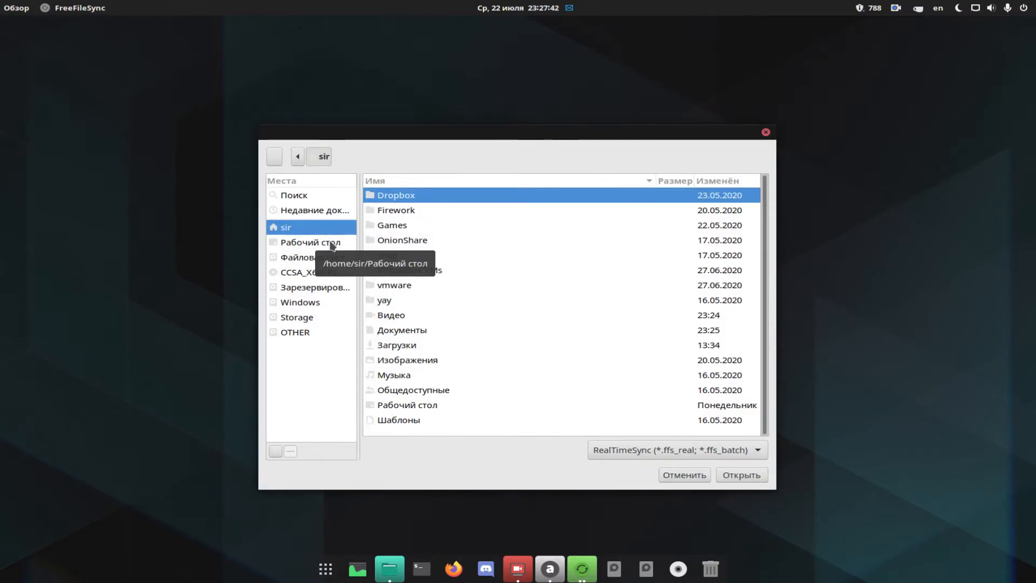
pyautogui.click(402, 326)
pyautogui.doubleClick(428, 331)
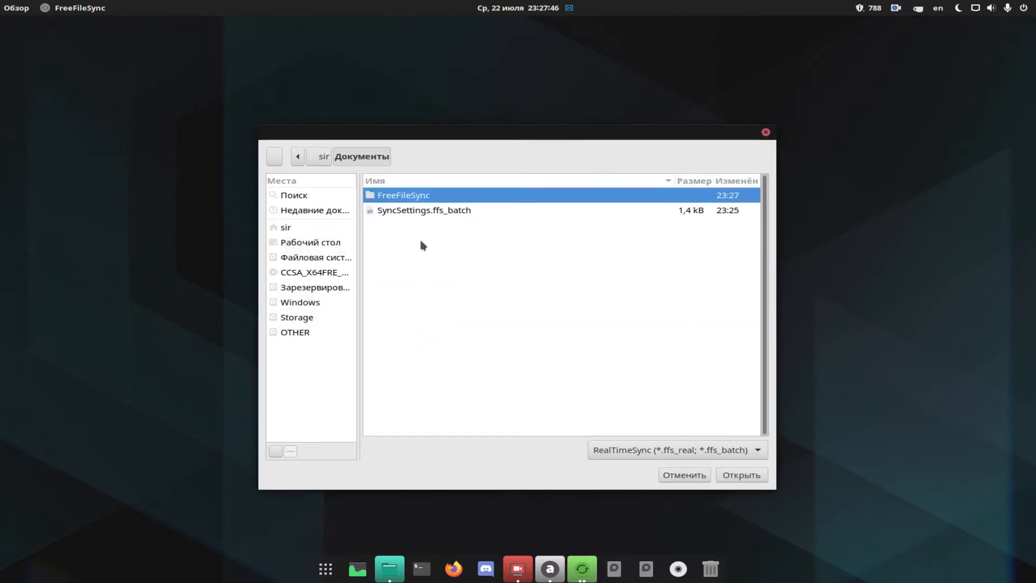
pyautogui.click(421, 211)
pyautogui.click(747, 476)
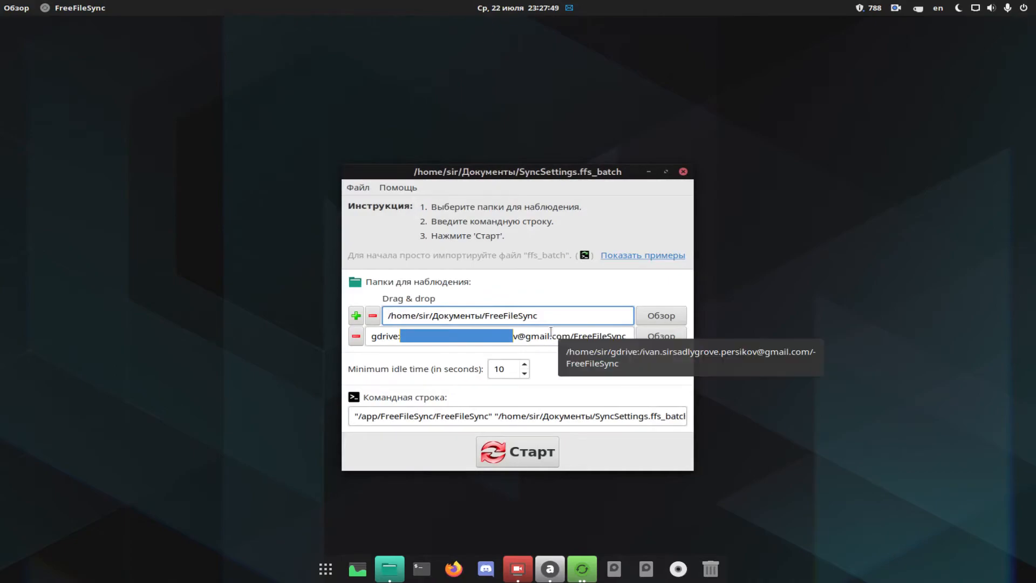
# Remove the Google Drive folder from the watched folders and save the configuration as SyncSettings.ffs_real in Документы.
pyautogui.click(356, 336)
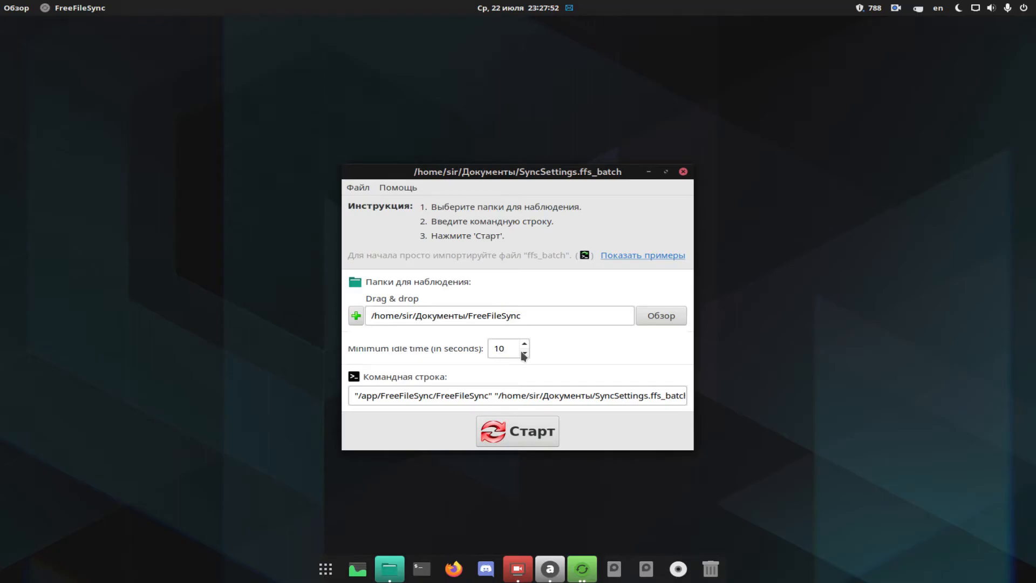
pyautogui.click(356, 188)
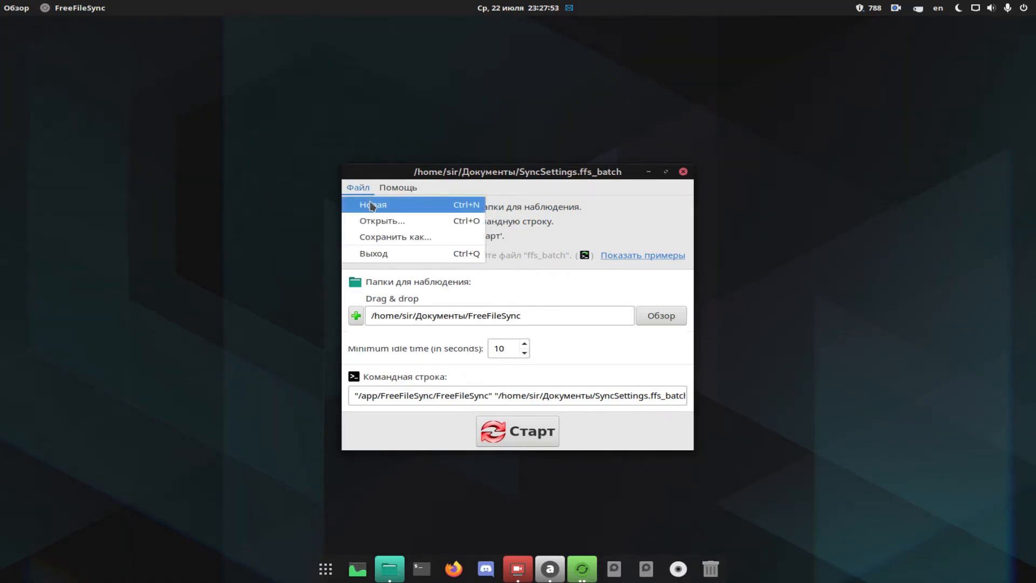
pyautogui.click(381, 238)
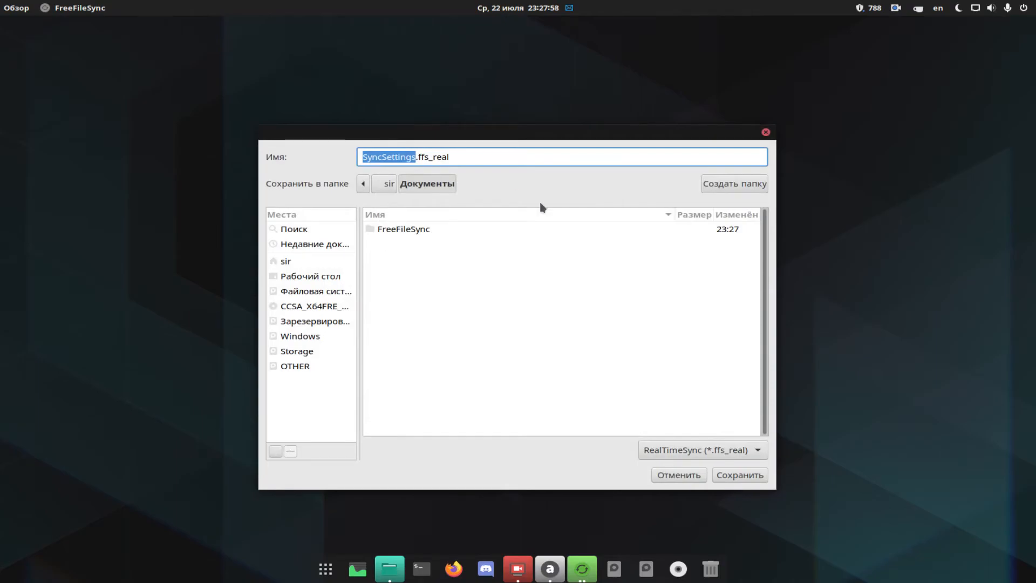
pyautogui.click(723, 476)
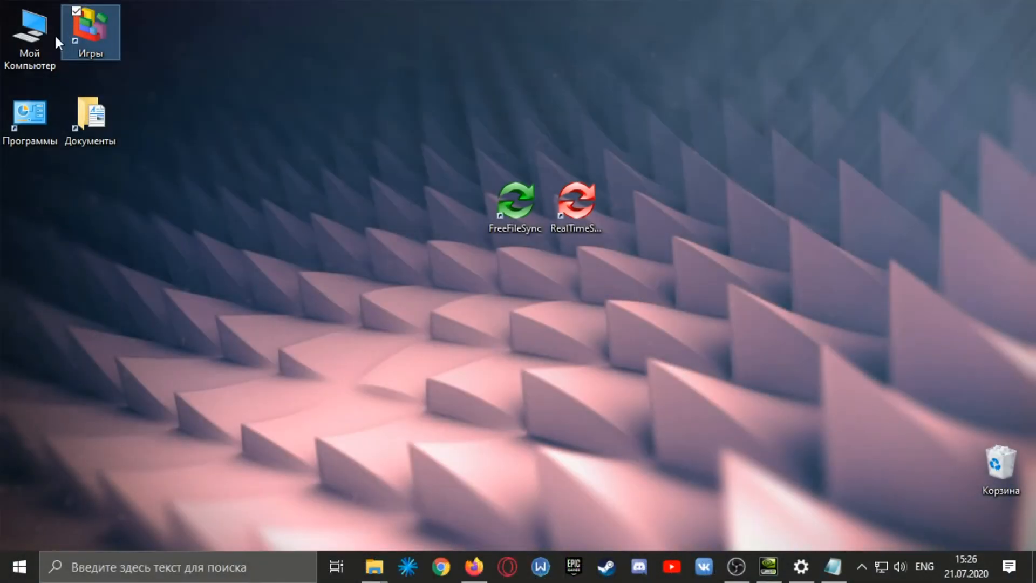
# On the Windows desktop, open the Startup folder in File Explorer via shell:startup, show its full path and maximize the window.
pyautogui.doubleClick(37, 40)
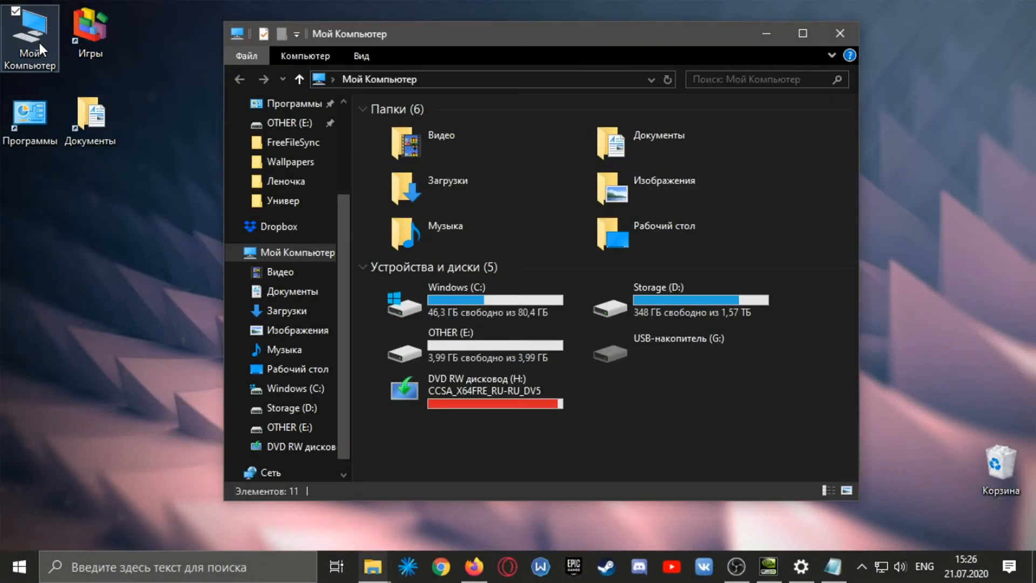
pyautogui.click(478, 80)
pyautogui.write('s')
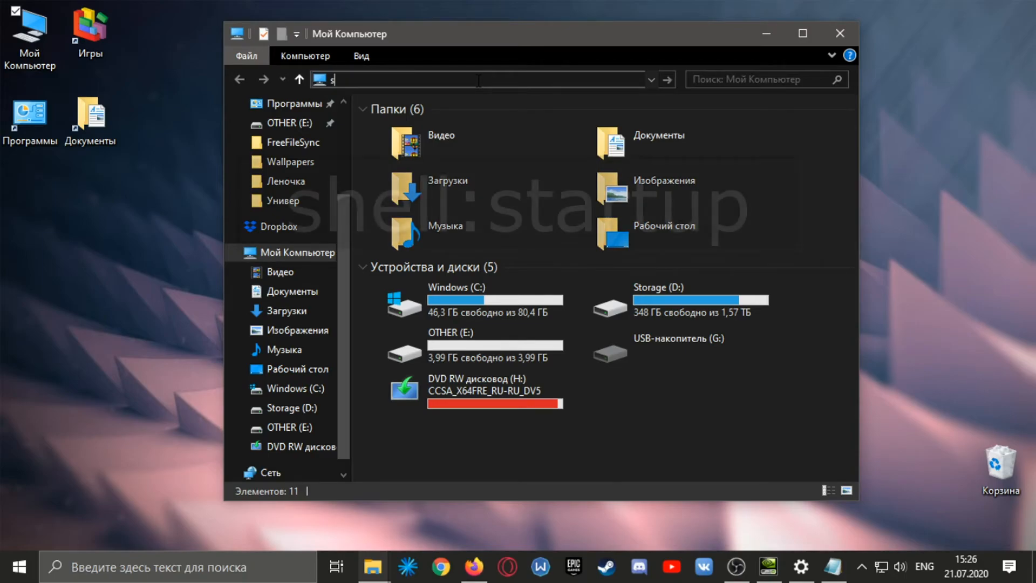
pyautogui.write('h')
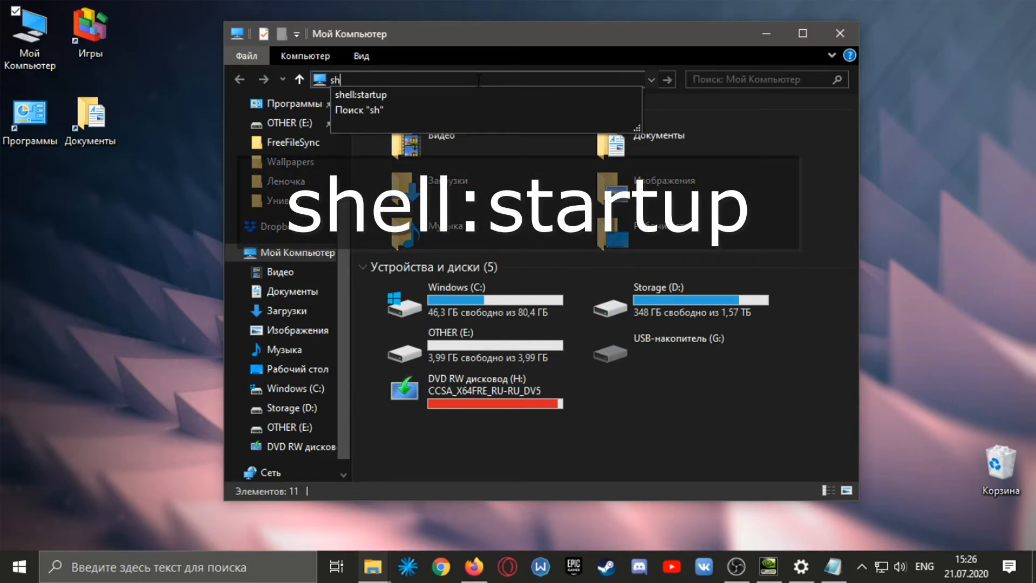
pyautogui.click(410, 100)
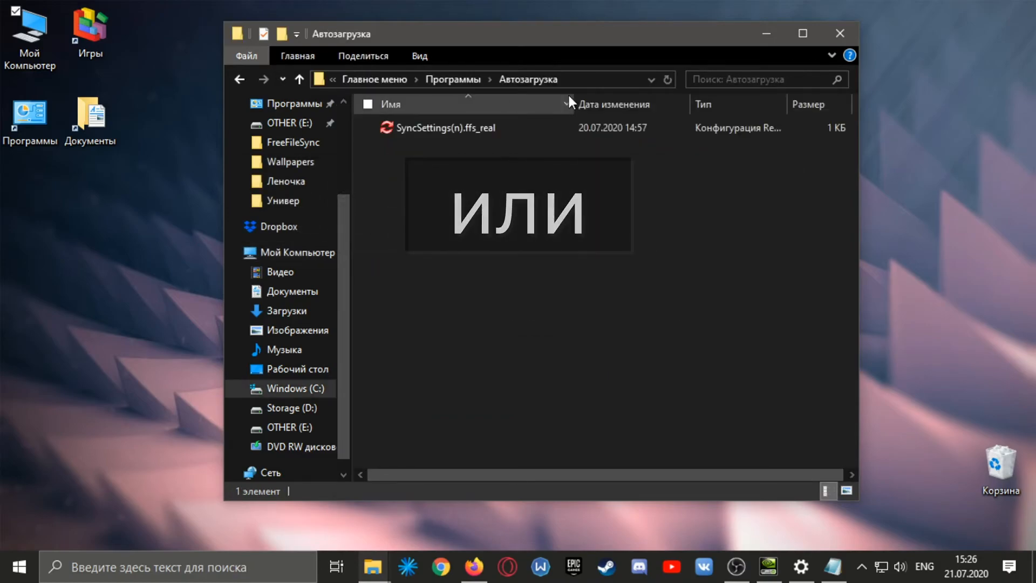
pyautogui.click(580, 81)
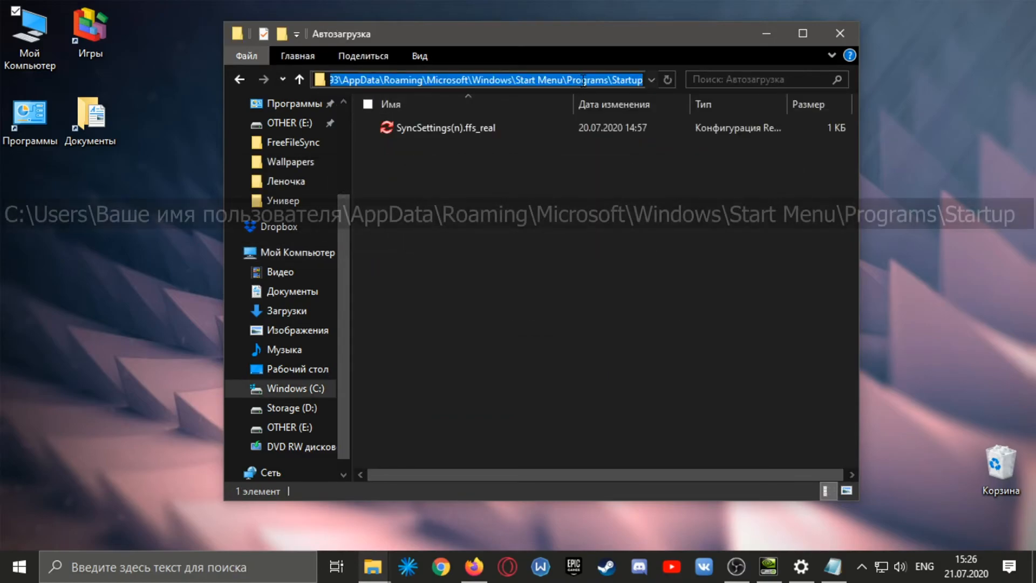
pyautogui.click(802, 34)
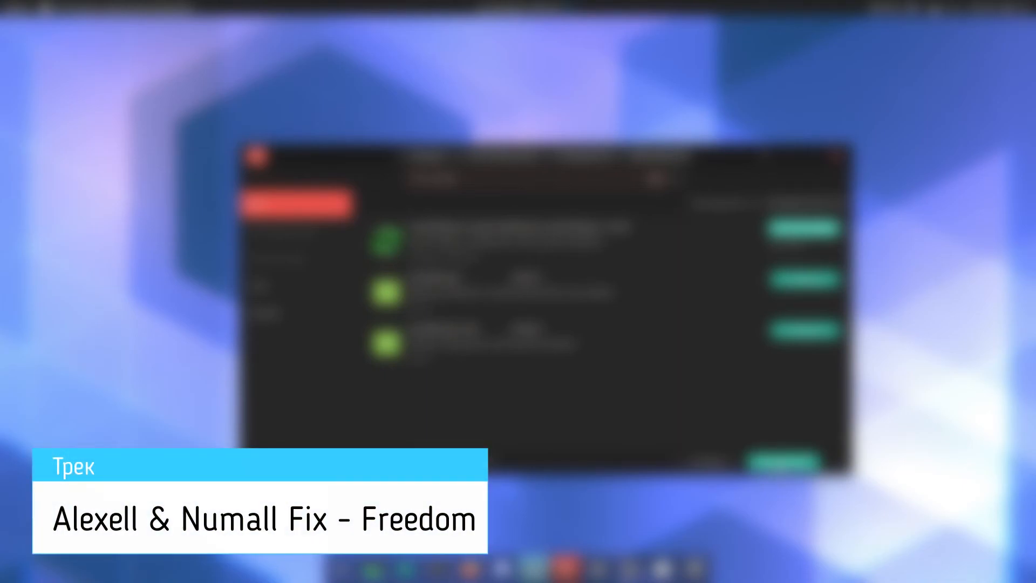
pyautogui.click(781, 466)
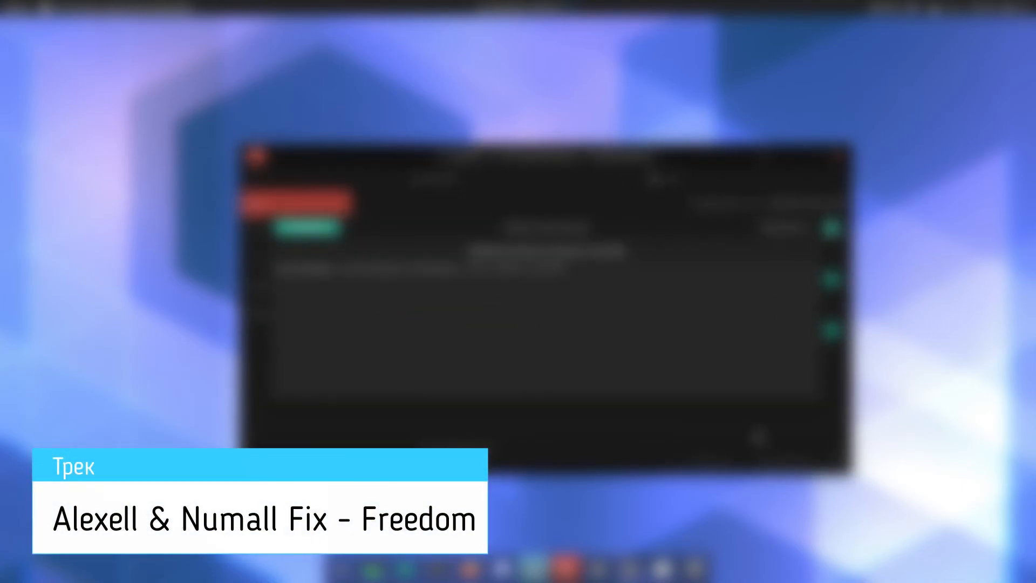
pyautogui.click(781, 231)
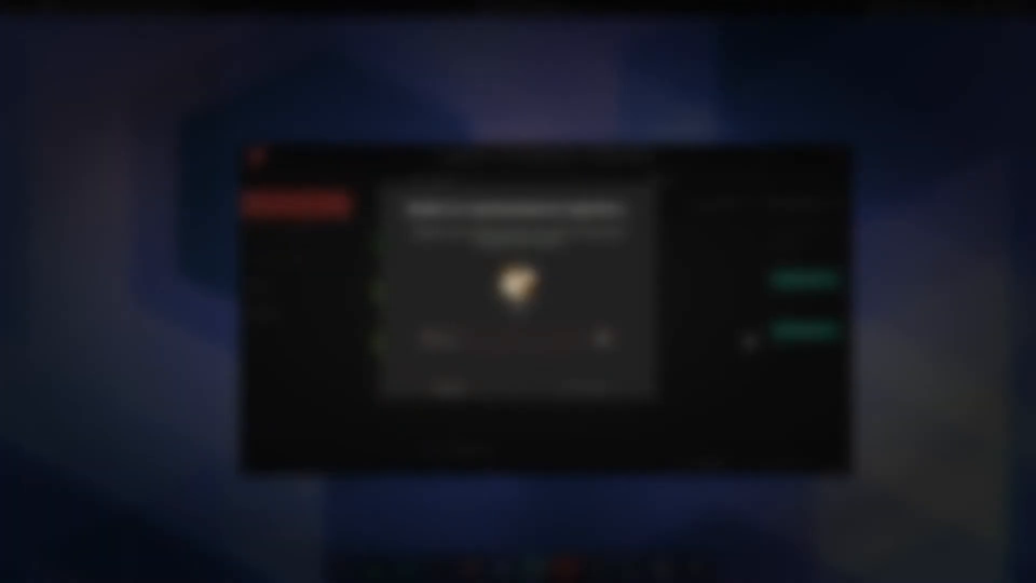
pyautogui.write('••••••••')
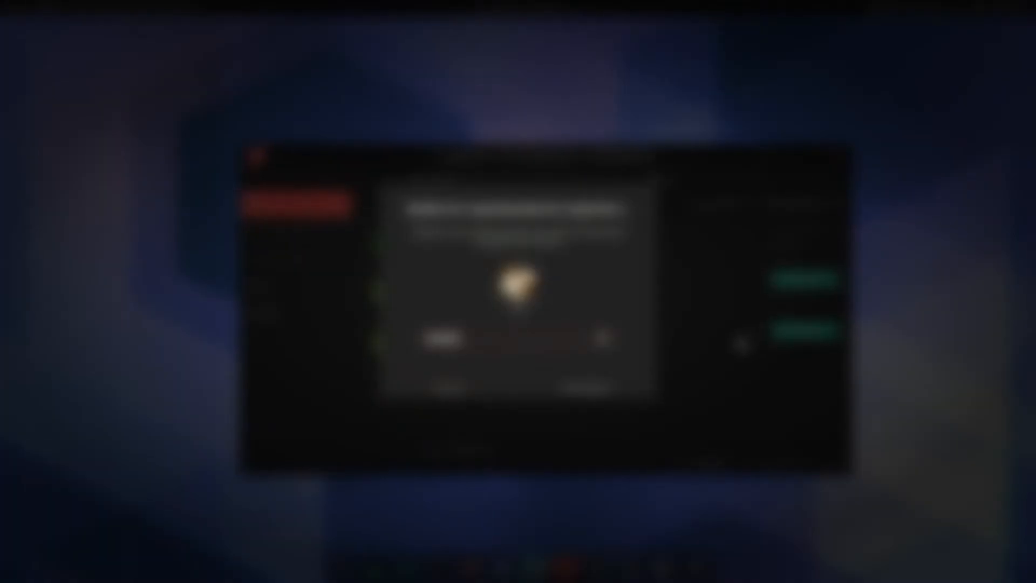
pyautogui.press('Return')
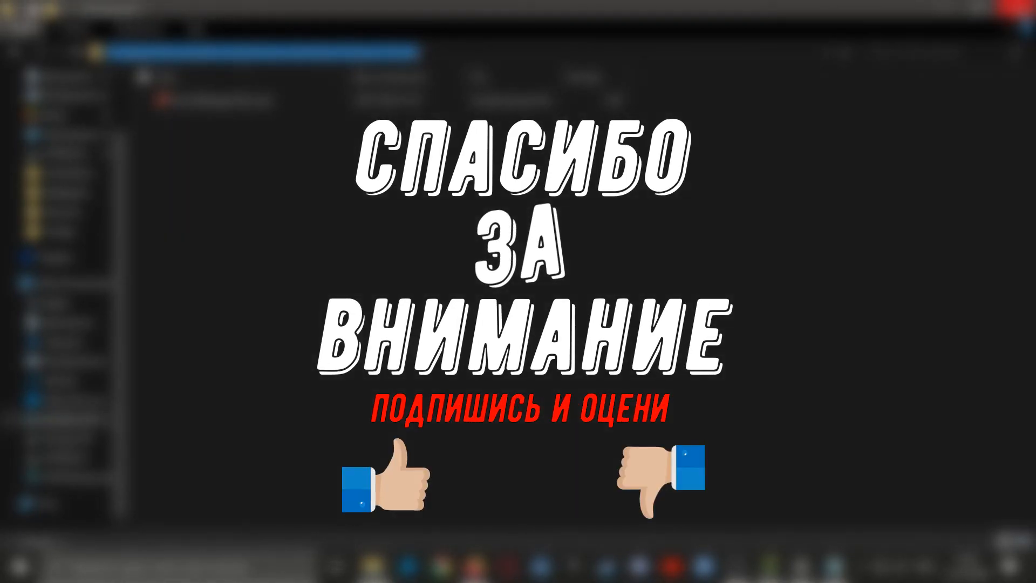
pyautogui.click(1017, 8)
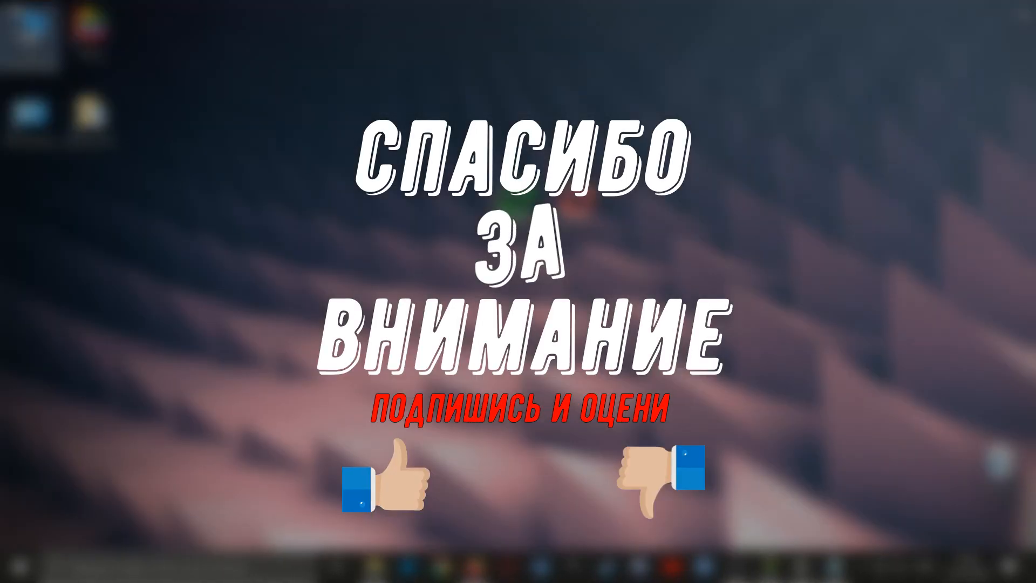